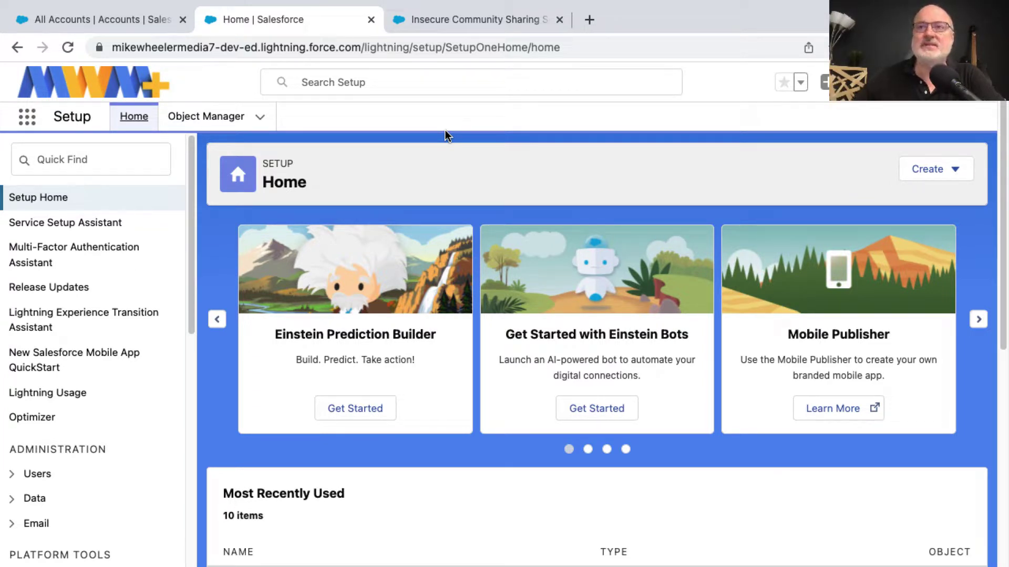
Open Release Updates, glance at the Due Soon and Archived tabs, then list Overdue updates.
{"action": "left_click", "coordinate": [52, 289]}
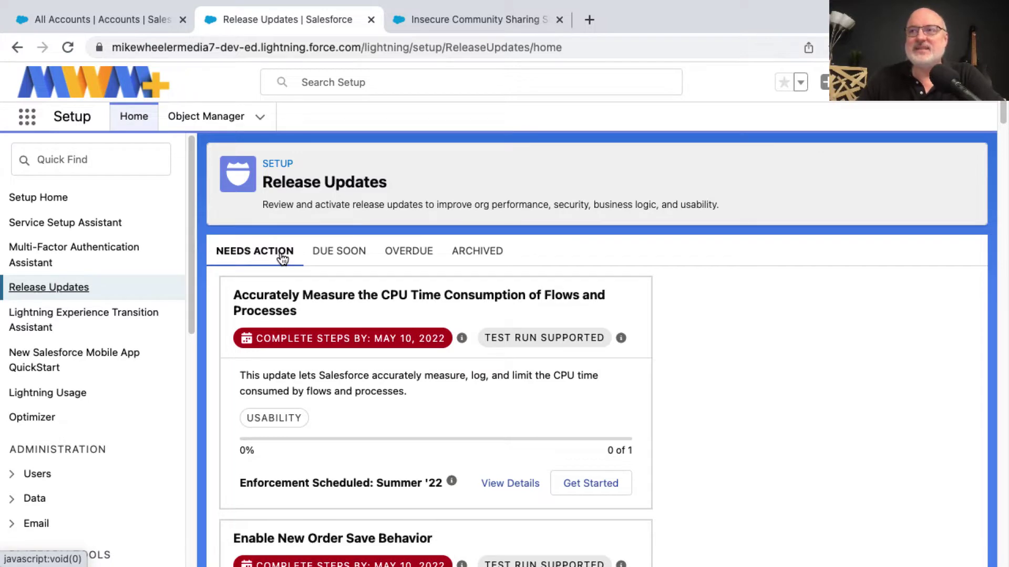
{"action": "left_click", "coordinate": [342, 256]}
{"action": "left_click", "coordinate": [418, 256]}
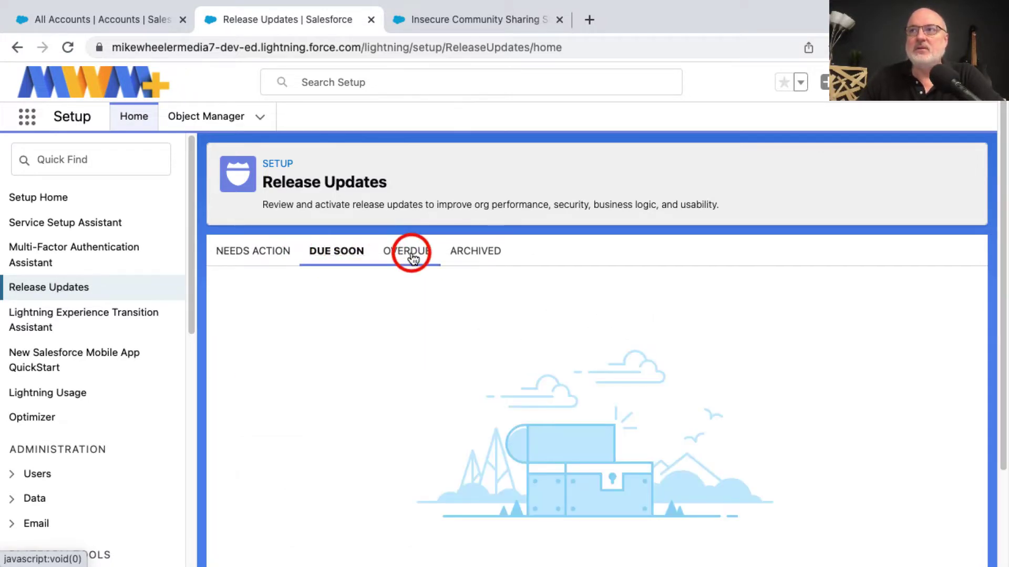
{"action": "left_click", "coordinate": [472, 254]}
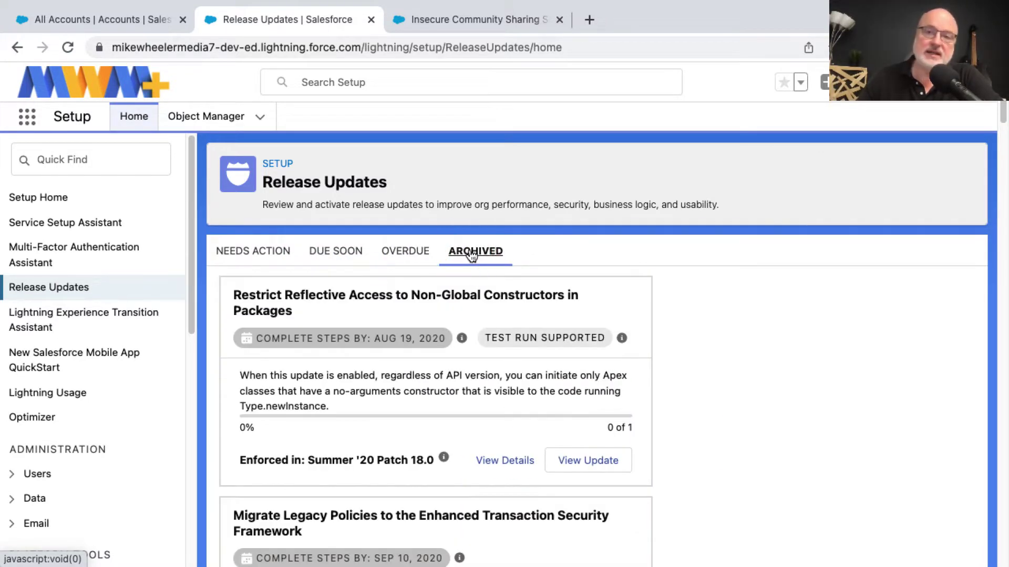
{"action": "left_click", "coordinate": [406, 257]}
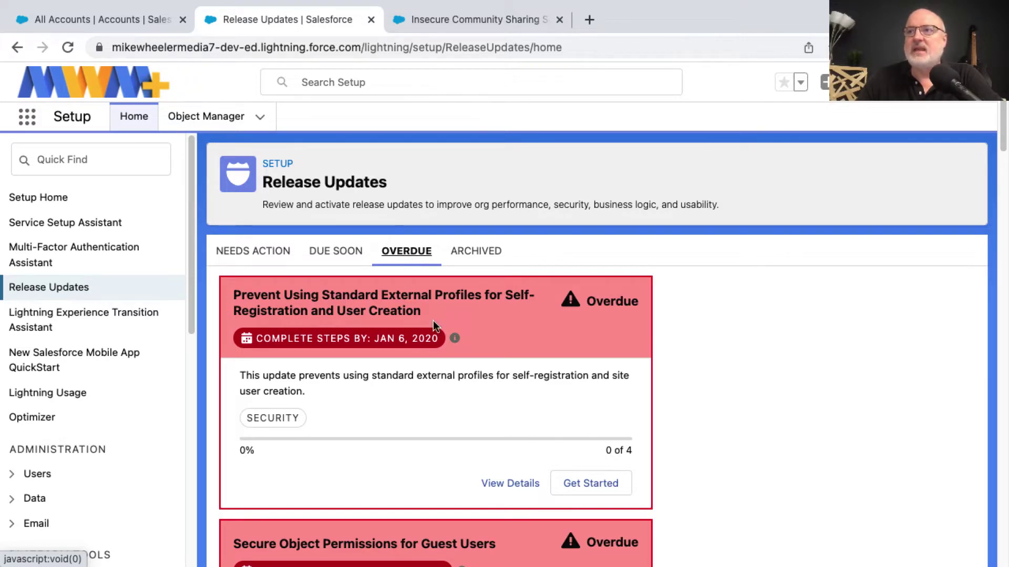
Scroll through the overdue update cards, all at 0 of 4 steps, including the MFA bypass update.
{"action": "scroll", "coordinate": [436, 326], "scroll_direction": "down", "scroll_amount": 5}
{"action": "scroll", "coordinate": [437, 326], "scroll_direction": "down", "scroll_amount": 10}
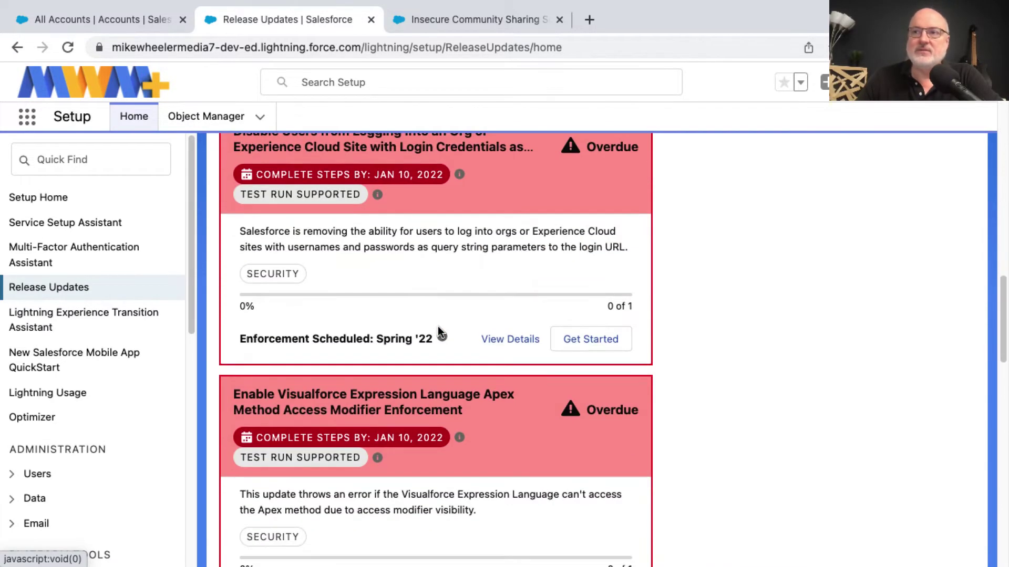
{"action": "scroll", "coordinate": [438, 326], "scroll_direction": "down", "scroll_amount": 7}
{"action": "scroll", "coordinate": [437, 326], "scroll_direction": "down", "scroll_amount": 7}
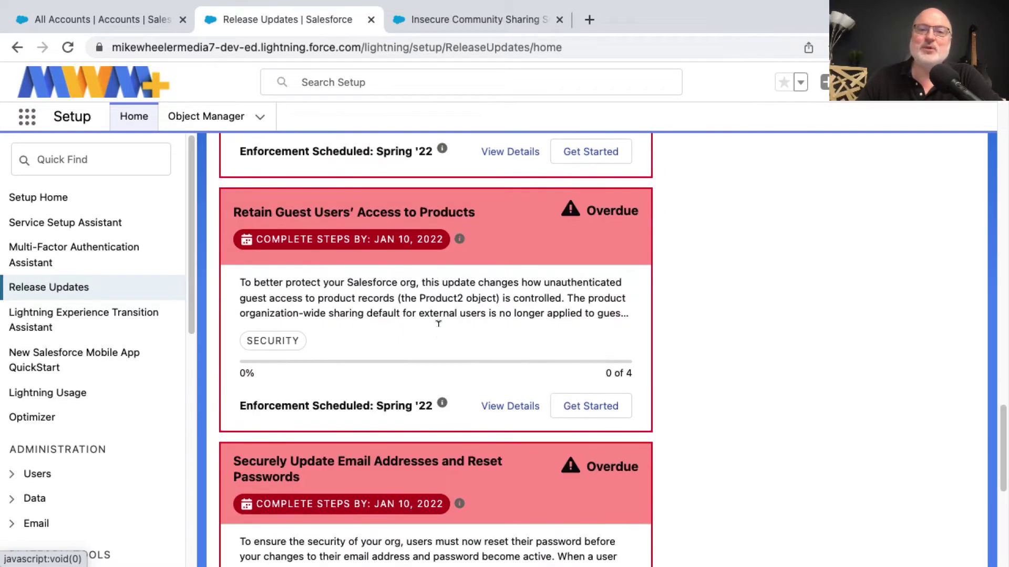
{"action": "scroll", "coordinate": [437, 328], "scroll_direction": "down", "scroll_amount": 5}
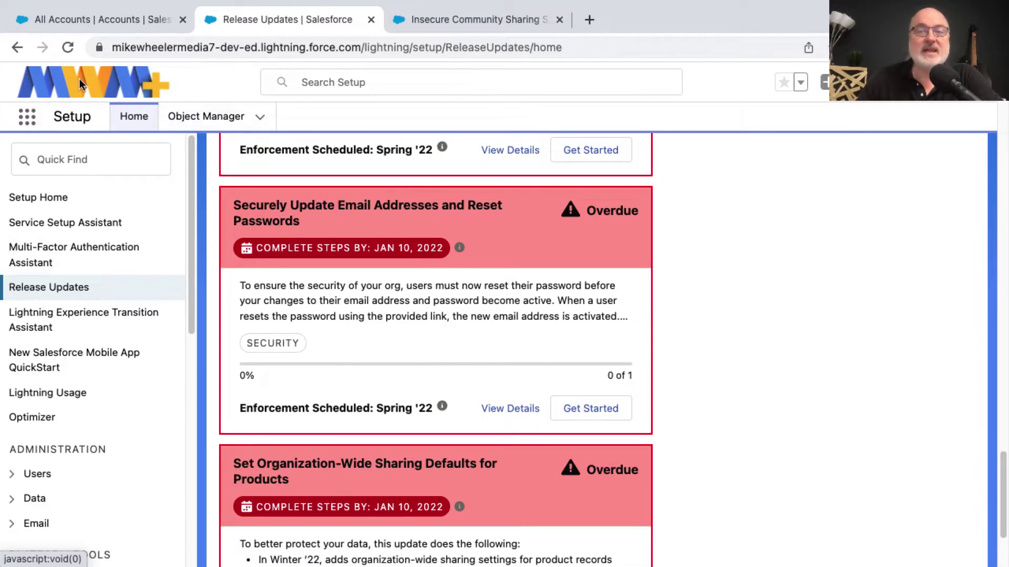
{"action": "scroll", "coordinate": [467, 315], "scroll_direction": "down", "scroll_amount": 3}
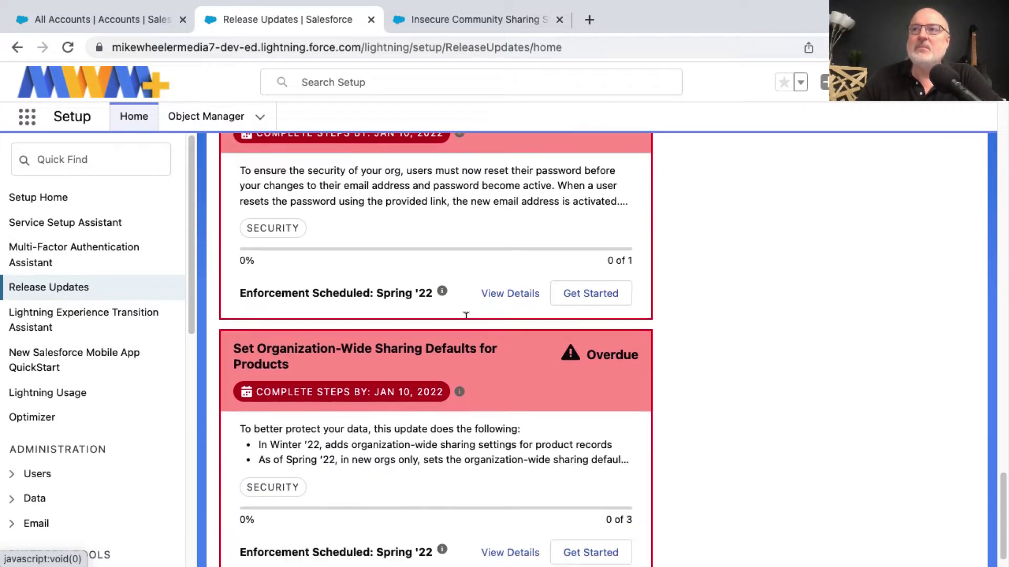
{"action": "scroll", "coordinate": [463, 331], "scroll_direction": "up", "scroll_amount": 10}
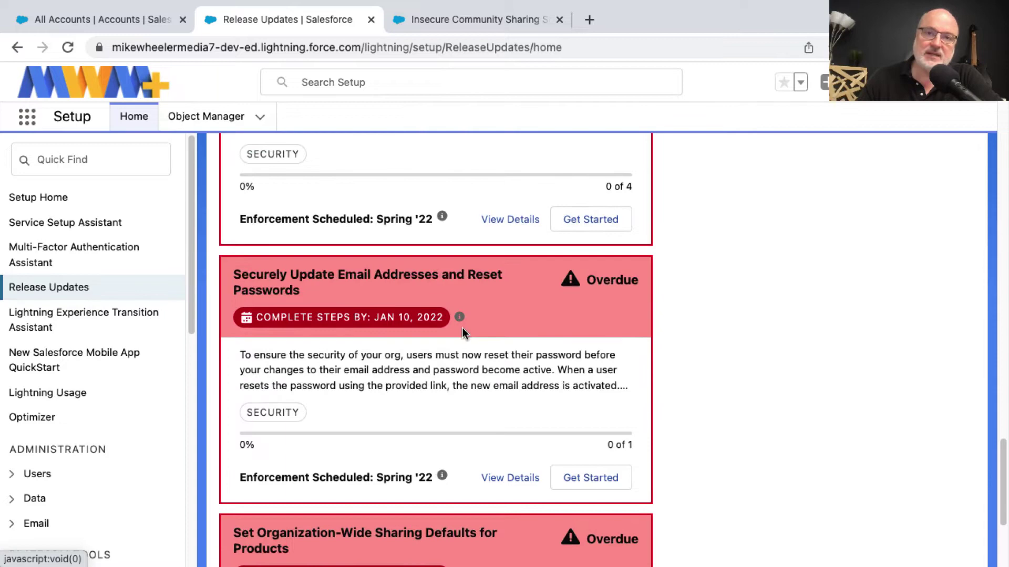
{"action": "scroll", "coordinate": [461, 332], "scroll_direction": "up", "scroll_amount": 10}
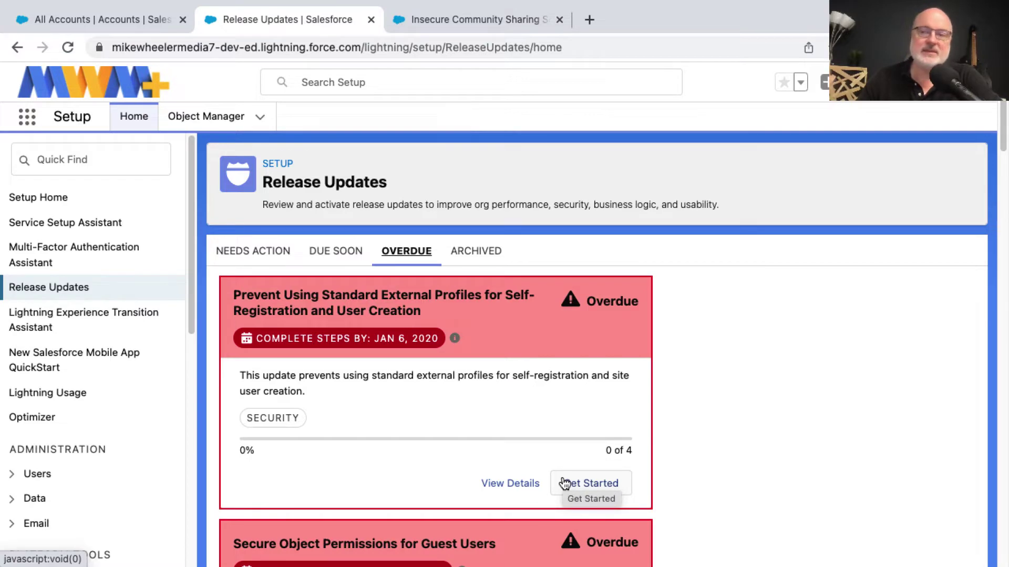
{"action": "scroll", "coordinate": [423, 333], "scroll_direction": "down", "scroll_amount": 5}
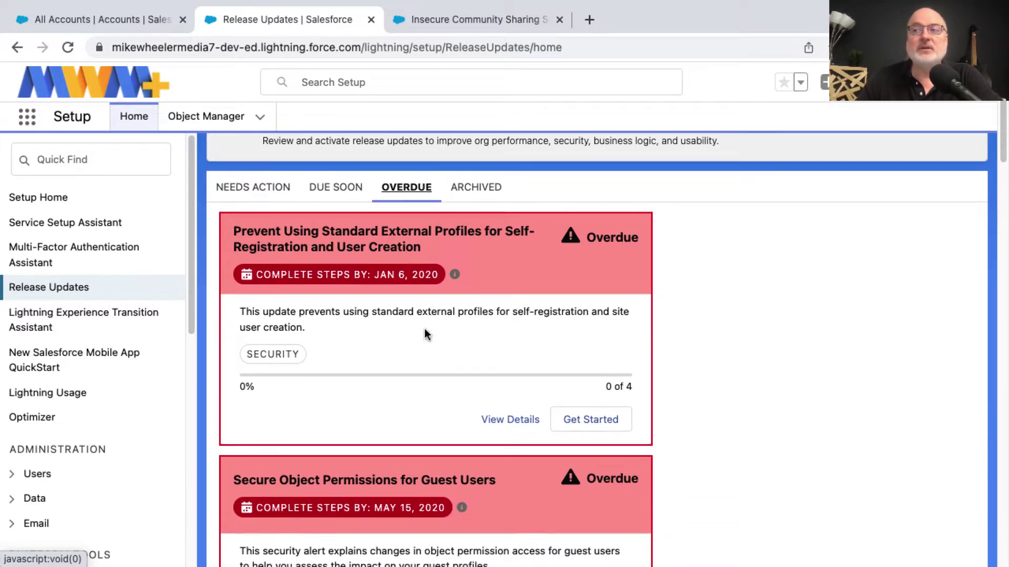
{"action": "mouse_move", "coordinate": [462, 329]}
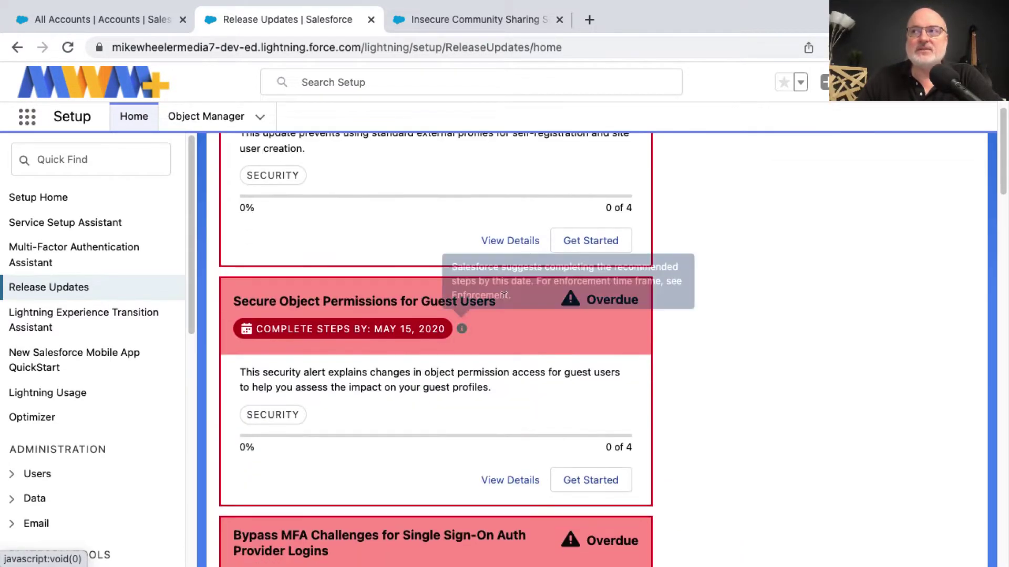
View the self-registration profiles update details, expanding the org-impact and impact-on-you sections.
{"action": "left_click", "coordinate": [524, 243]}
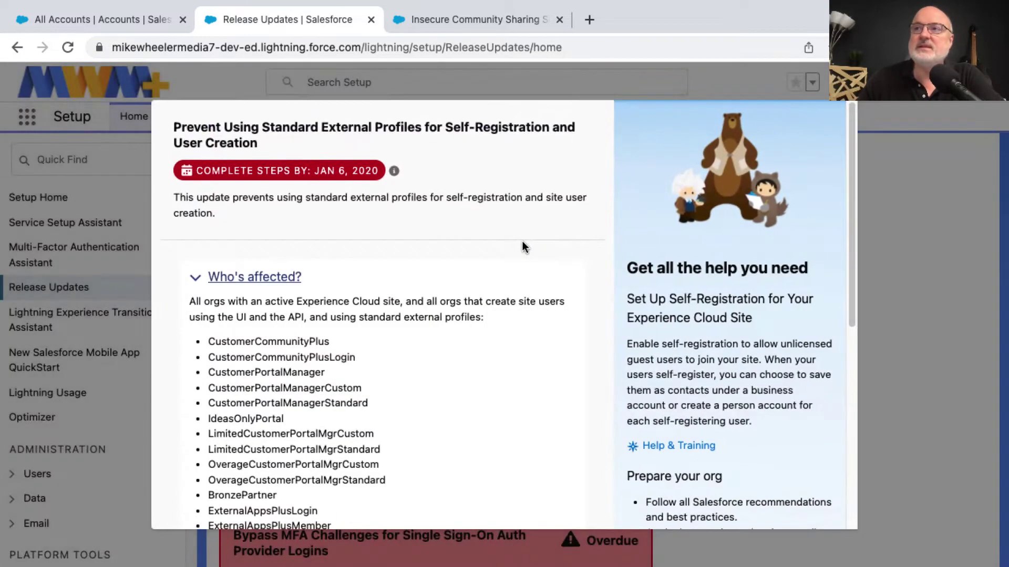
{"action": "scroll", "coordinate": [503, 345], "scroll_direction": "down", "scroll_amount": 5}
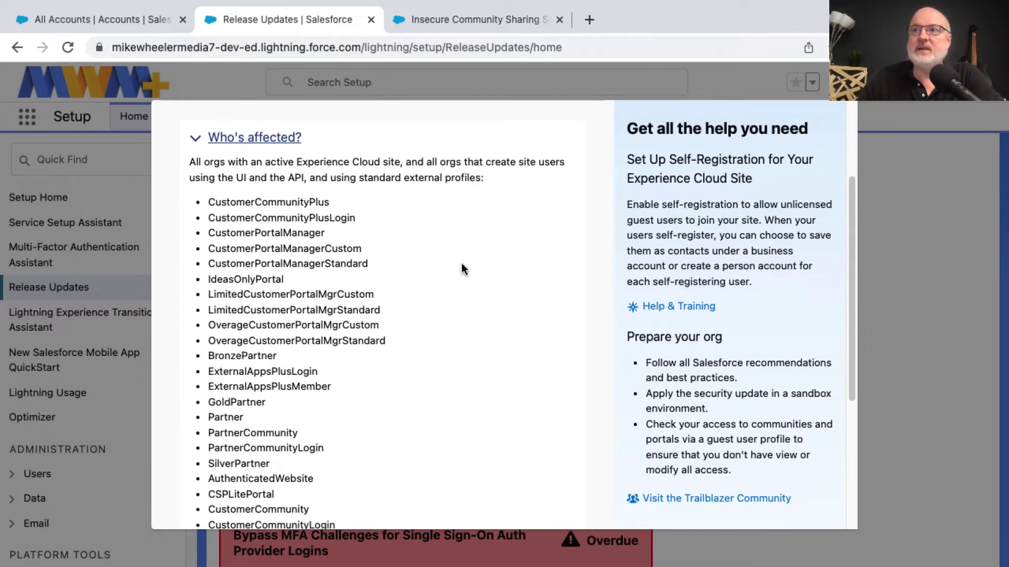
{"action": "scroll", "coordinate": [462, 271], "scroll_direction": "down", "scroll_amount": 8}
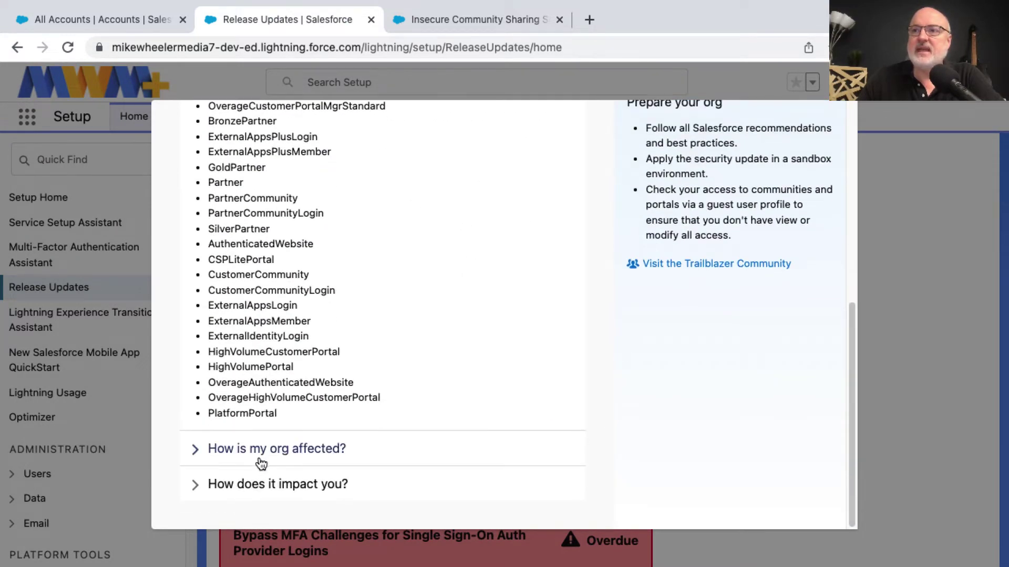
{"action": "left_click", "coordinate": [193, 449]}
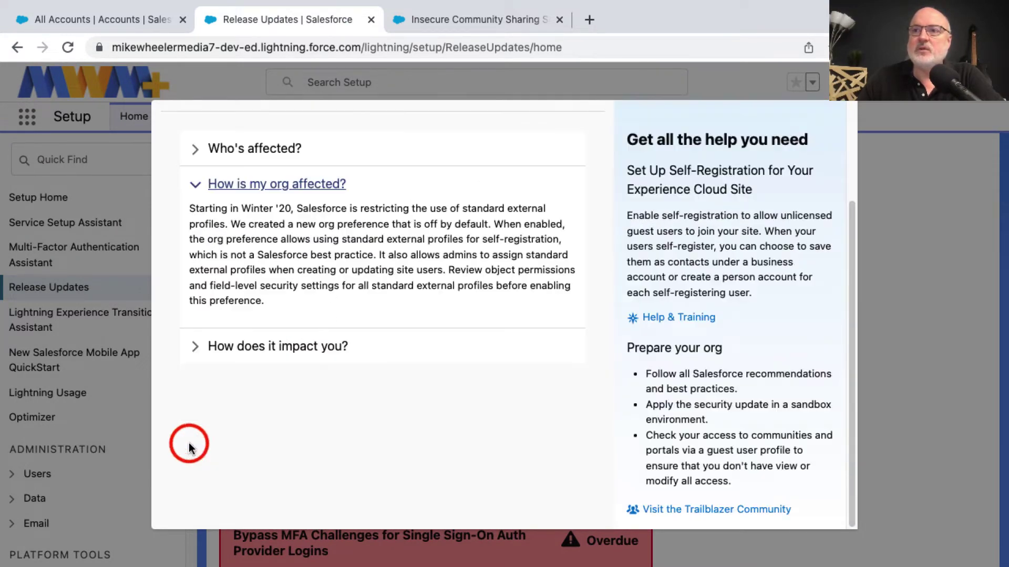
{"action": "left_click", "coordinate": [196, 348]}
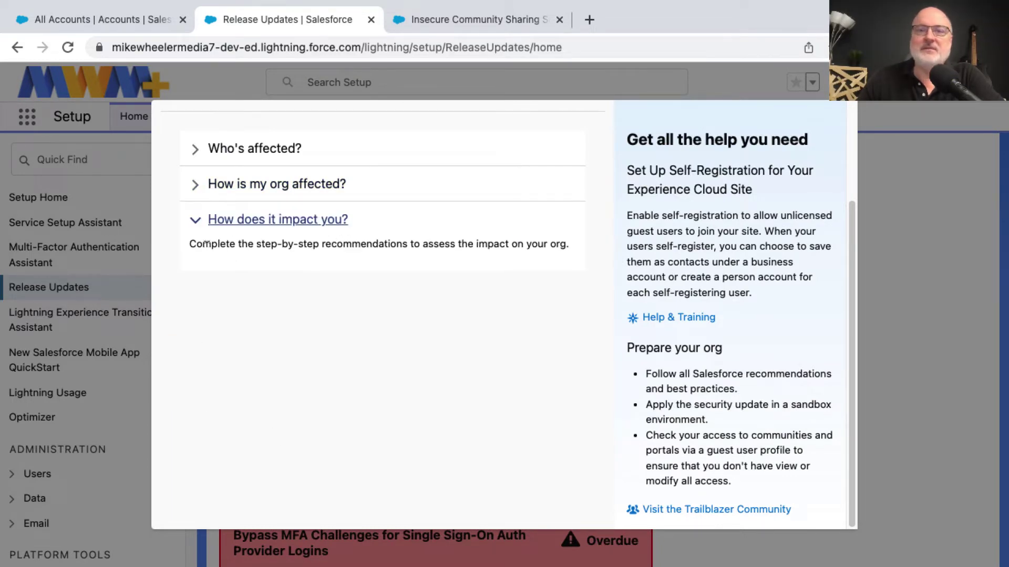
{"action": "left_click_drag", "start_coordinate": [199, 242], "coordinate": [553, 244]}
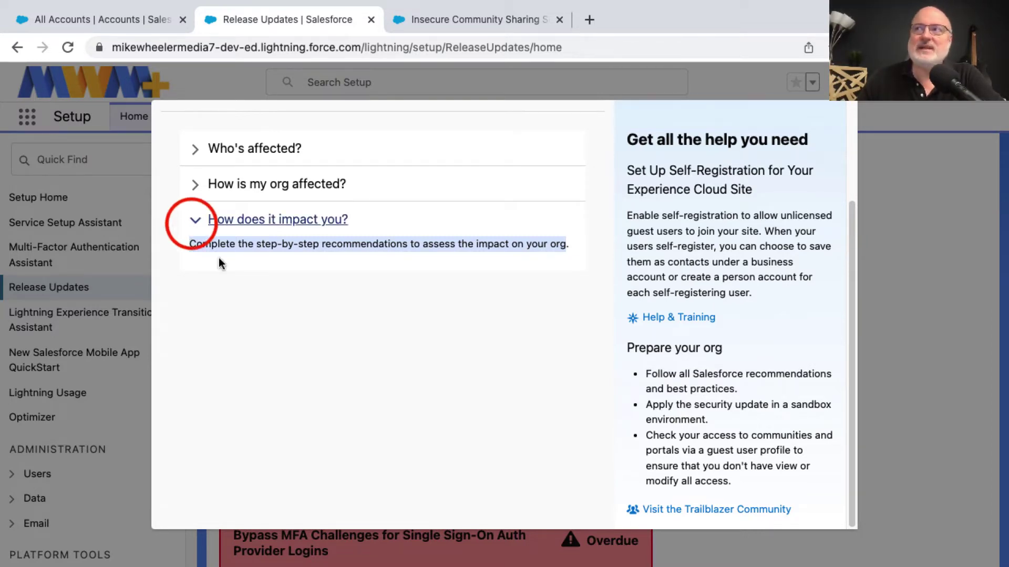
Close the release update details summary and return to the overdue list.
{"action": "scroll", "coordinate": [271, 348], "scroll_direction": "up", "scroll_amount": 3}
{"action": "scroll", "coordinate": [272, 348], "scroll_direction": "up", "scroll_amount": 1}
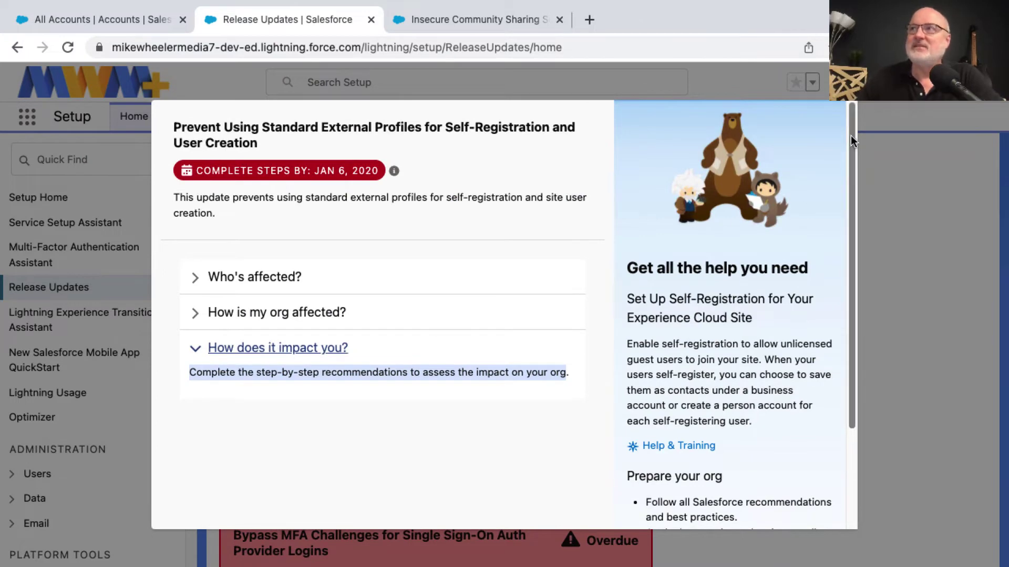
{"action": "left_click", "coordinate": [854, 101]}
{"action": "scroll", "coordinate": [642, 369], "scroll_direction": "up", "scroll_amount": 5}
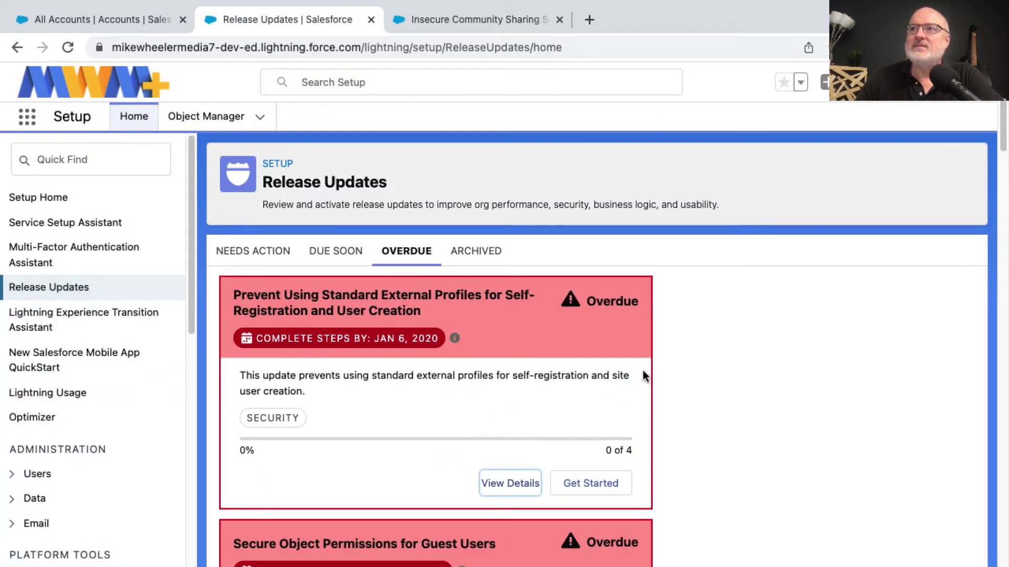
Start the external profiles update and expand step 1, Review Impact on Self-Registration.
{"action": "left_click", "coordinate": [601, 488]}
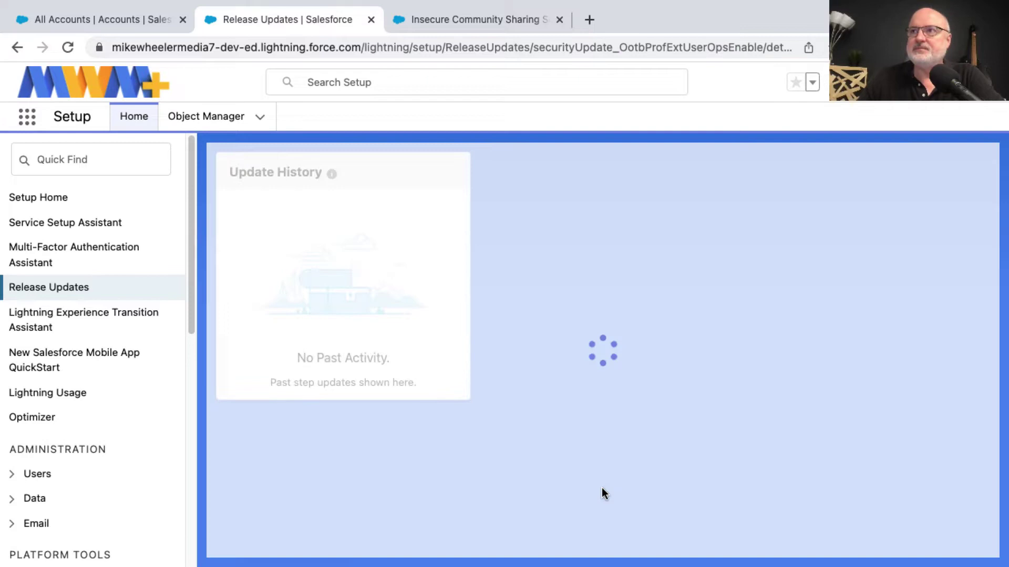
{"action": "scroll", "coordinate": [601, 486], "scroll_direction": "up", "scroll_amount": 8}
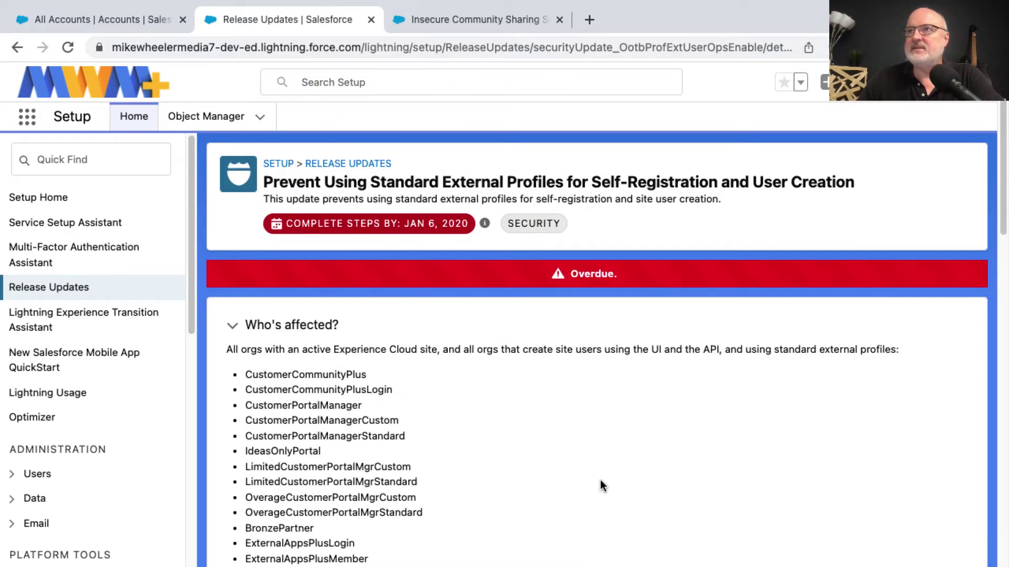
{"action": "scroll", "coordinate": [600, 480], "scroll_direction": "down", "scroll_amount": 10}
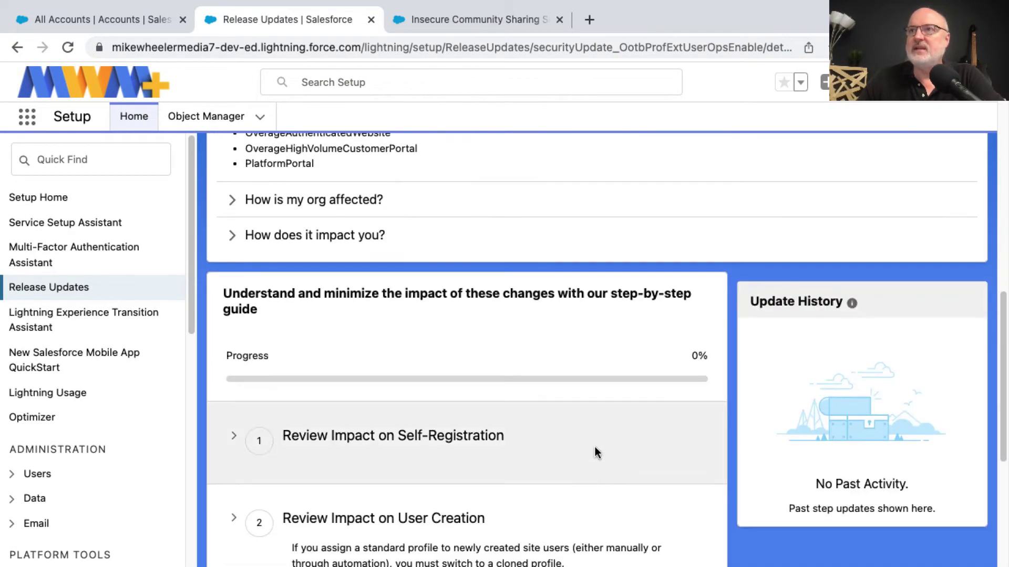
{"action": "scroll", "coordinate": [339, 371], "scroll_direction": "down", "scroll_amount": 3}
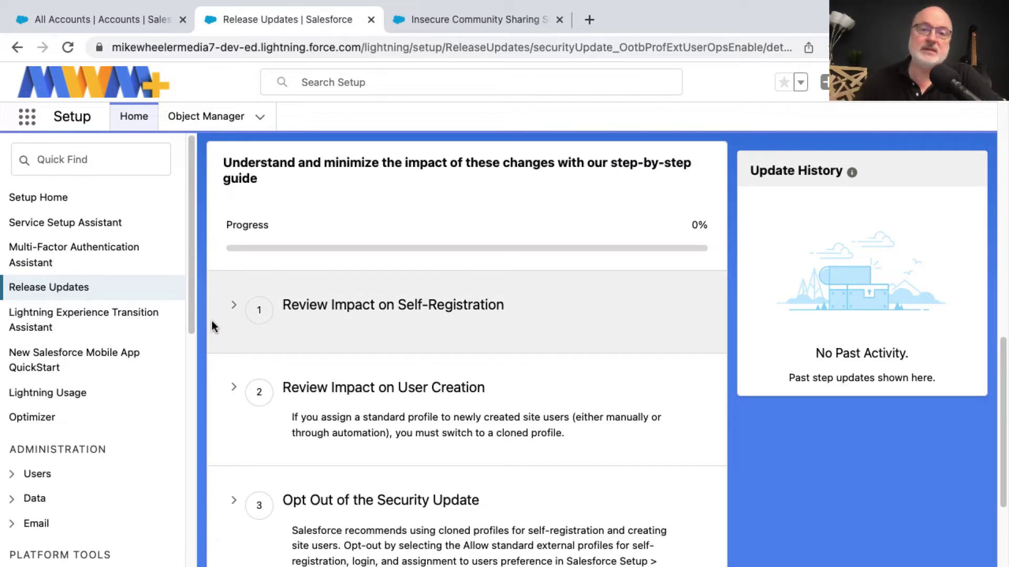
{"action": "left_click", "coordinate": [234, 305]}
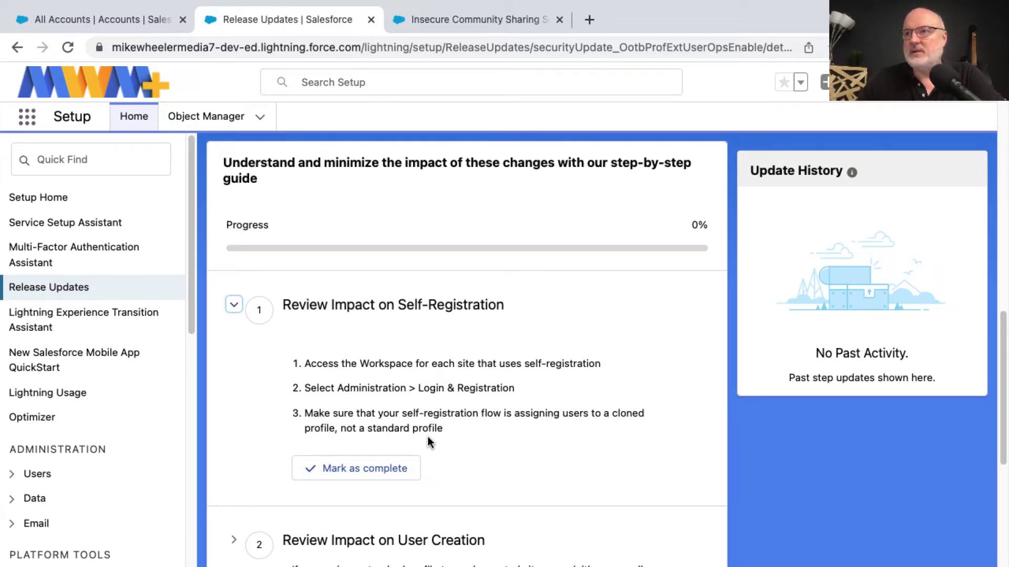
Mark the self-registration review, user creation review and opt-out steps as complete.
{"action": "left_click", "coordinate": [363, 468]}
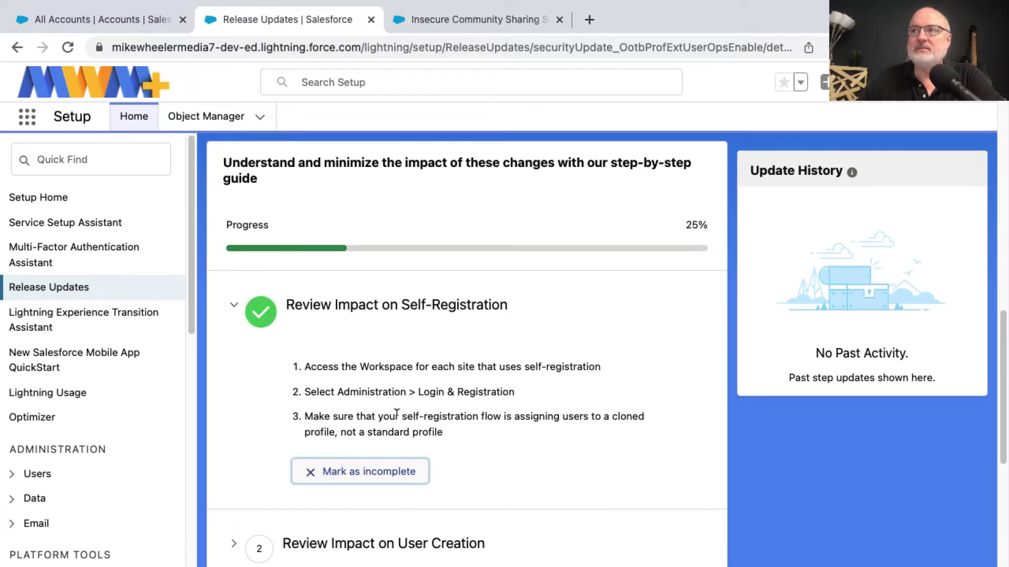
{"action": "scroll", "coordinate": [396, 412], "scroll_direction": "down", "scroll_amount": 5}
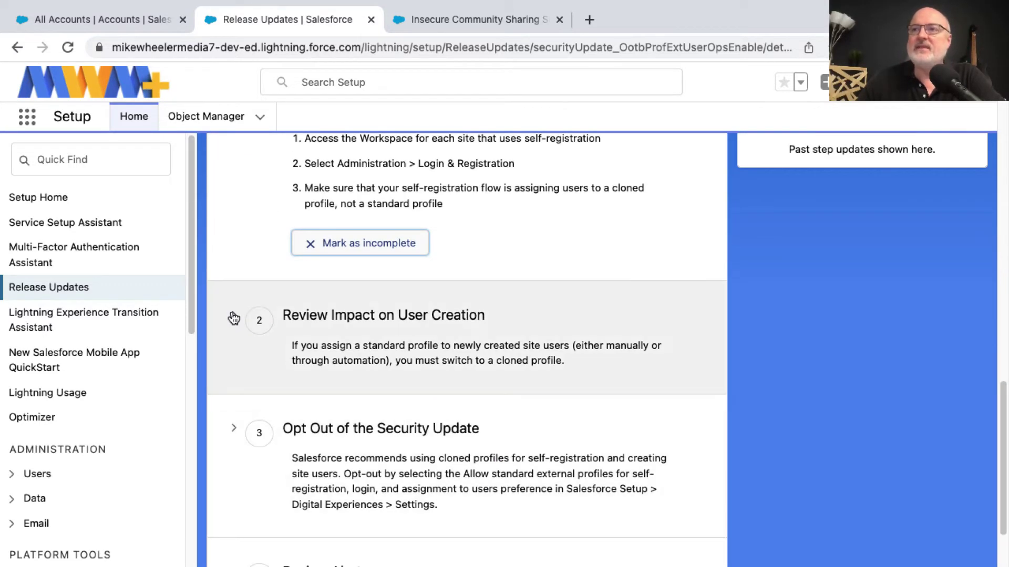
{"action": "left_click", "coordinate": [234, 317]}
{"action": "left_click", "coordinate": [337, 391]}
{"action": "scroll", "coordinate": [333, 392], "scroll_direction": "down", "scroll_amount": 3}
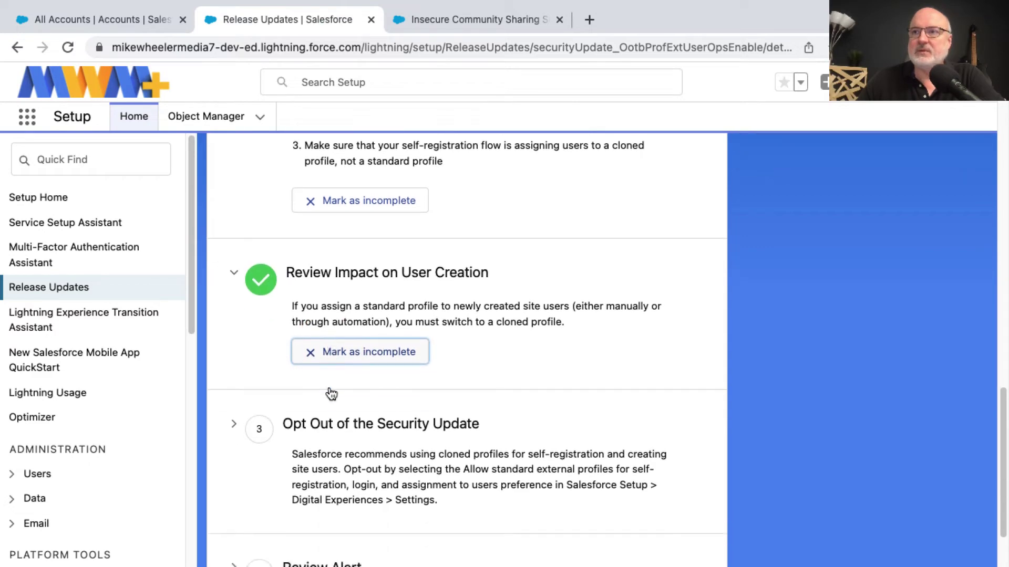
{"action": "left_click", "coordinate": [234, 335]}
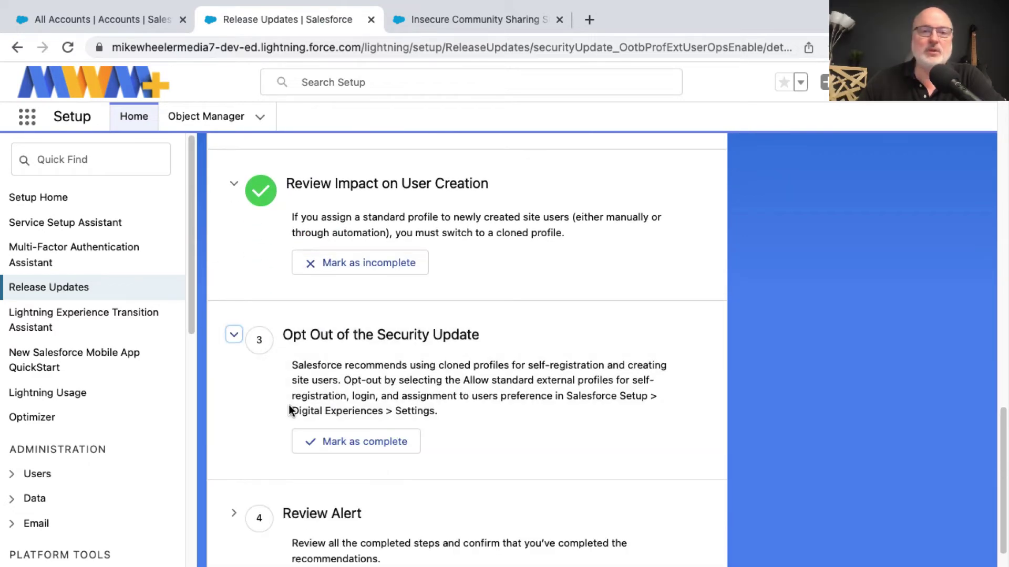
{"action": "left_click", "coordinate": [340, 441]}
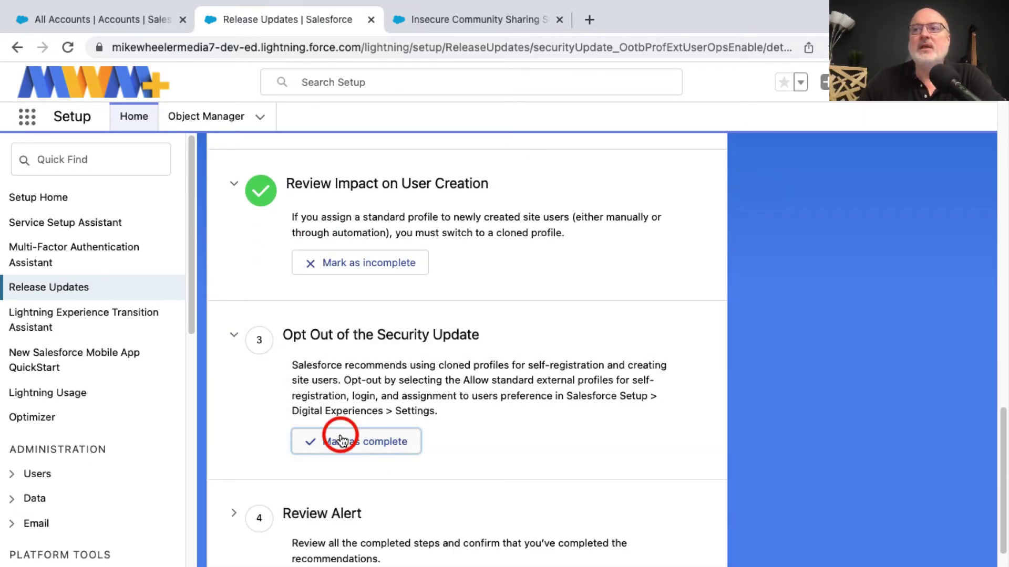
Finish the Review Alert step, ticking all three security acknowledgements and confirming.
{"action": "left_click", "coordinate": [234, 490]}
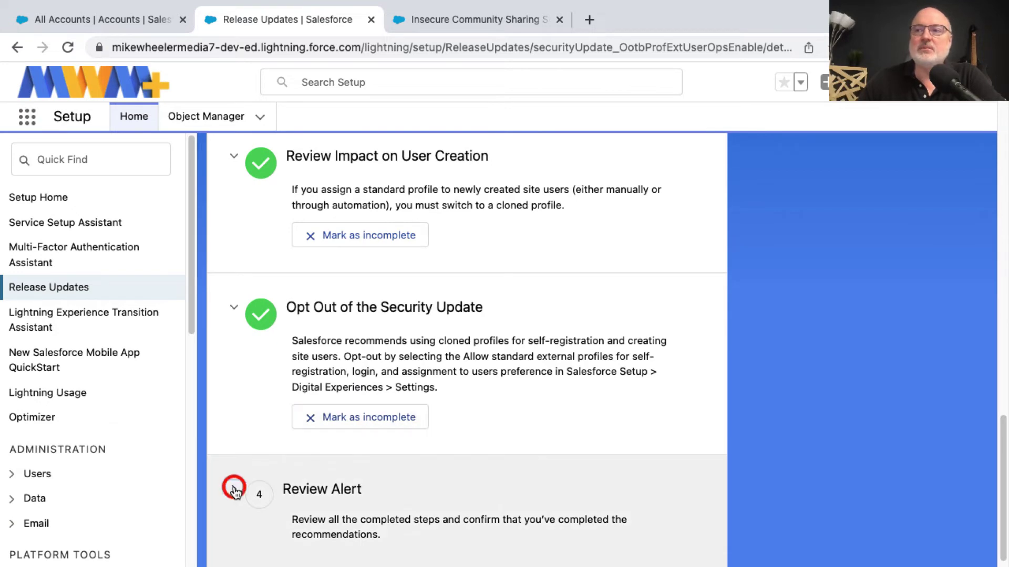
{"action": "left_click", "coordinate": [314, 516]}
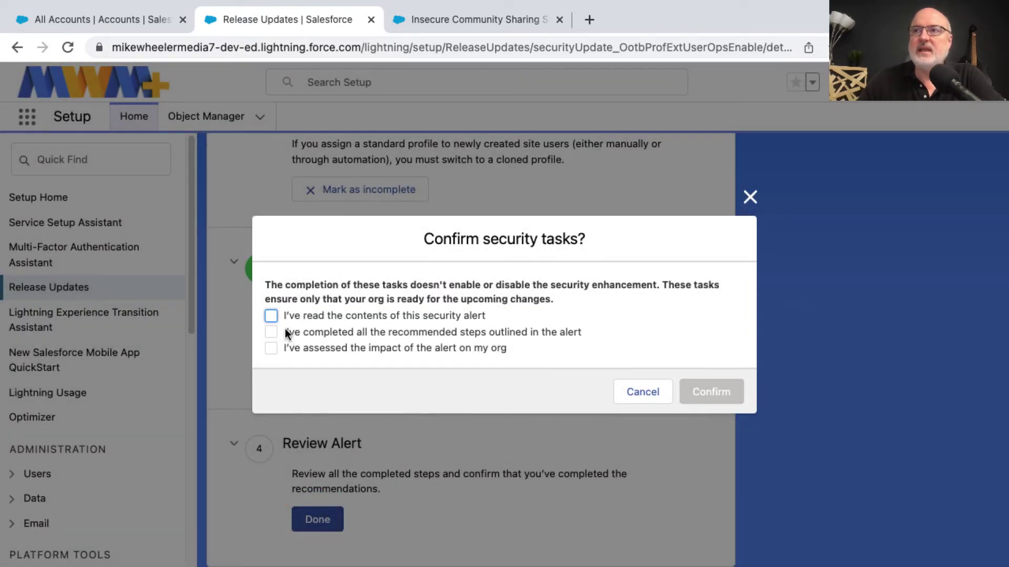
{"action": "left_click", "coordinate": [273, 317]}
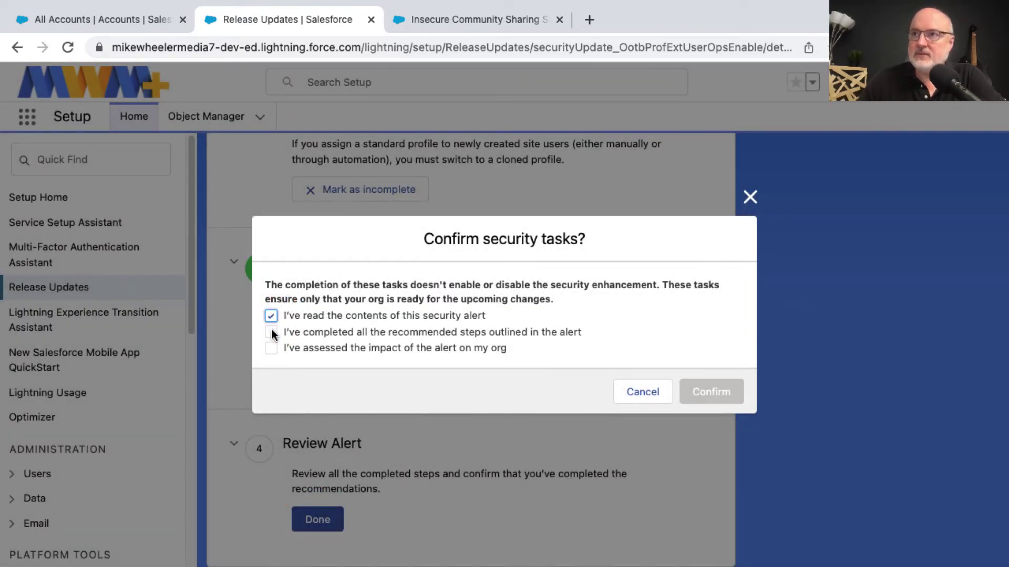
{"action": "left_click", "coordinate": [272, 333]}
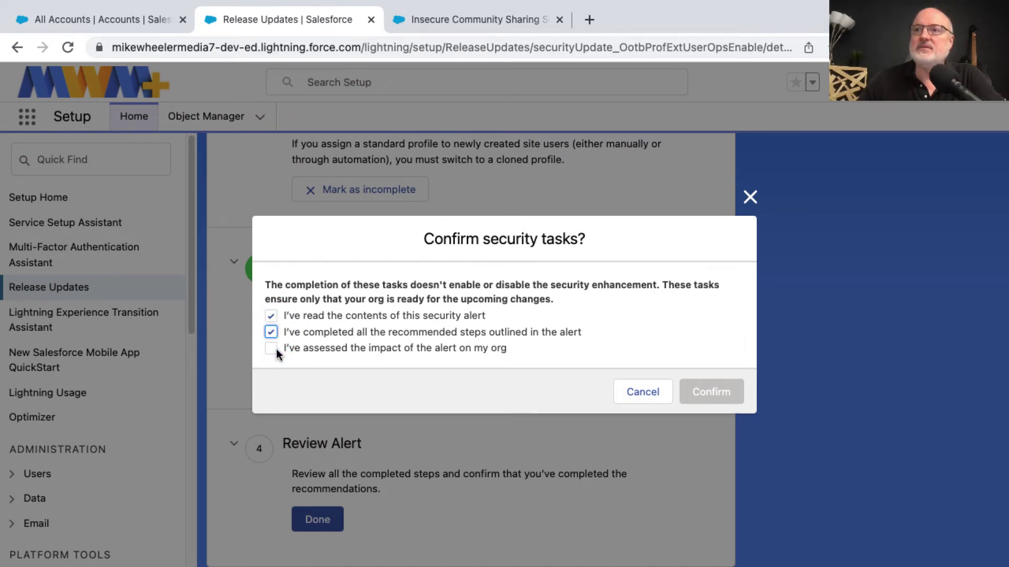
{"action": "left_click", "coordinate": [272, 349]}
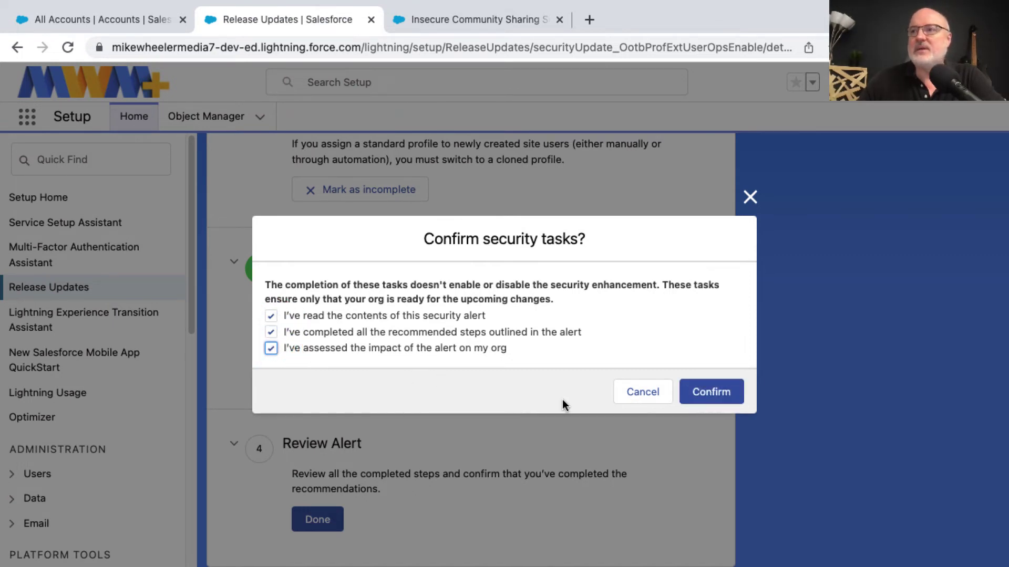
{"action": "left_click", "coordinate": [711, 393]}
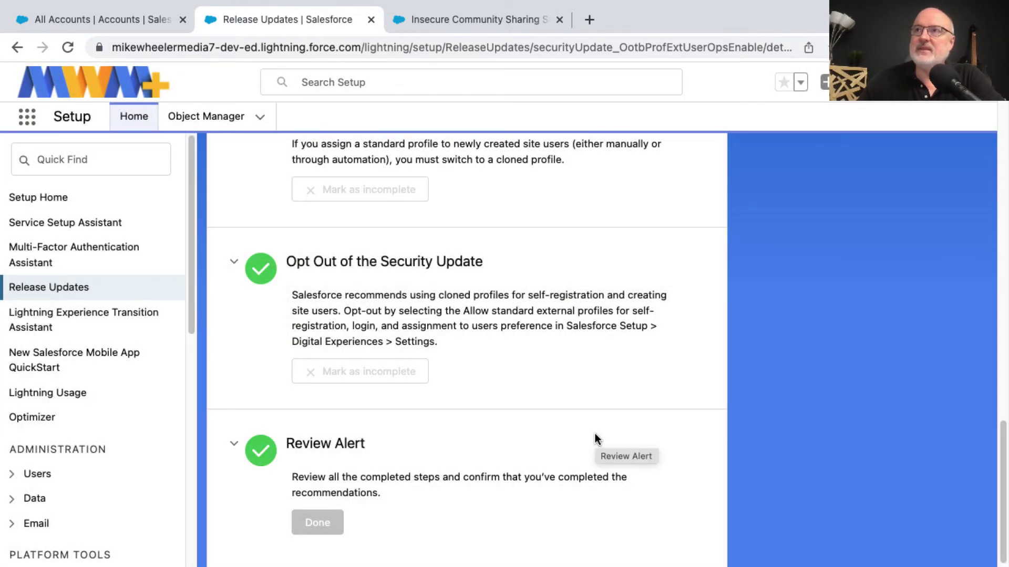
{"action": "scroll", "coordinate": [584, 420], "scroll_direction": "up", "scroll_amount": 10}
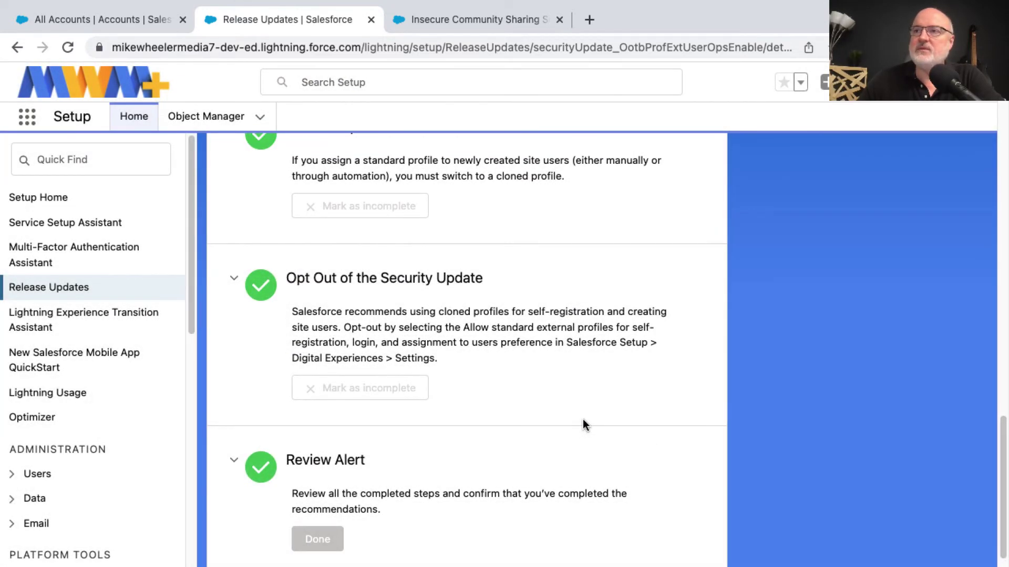
{"action": "scroll", "coordinate": [582, 418], "scroll_direction": "up", "scroll_amount": 5}
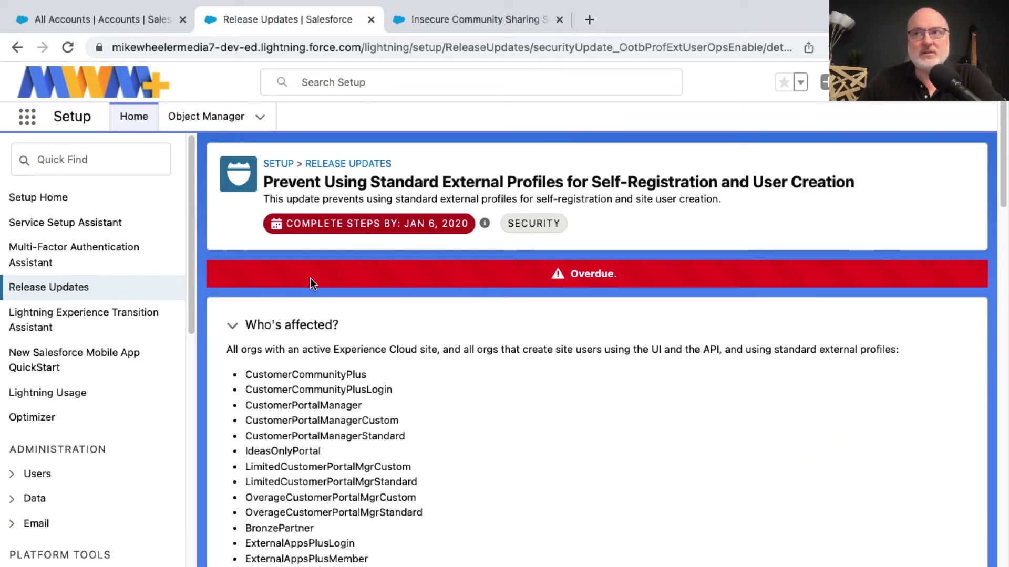
Back in Release Updates, verify the external profiles update is archived as Completed, then view Overdue and Due Soon.
{"action": "left_click", "coordinate": [71, 293]}
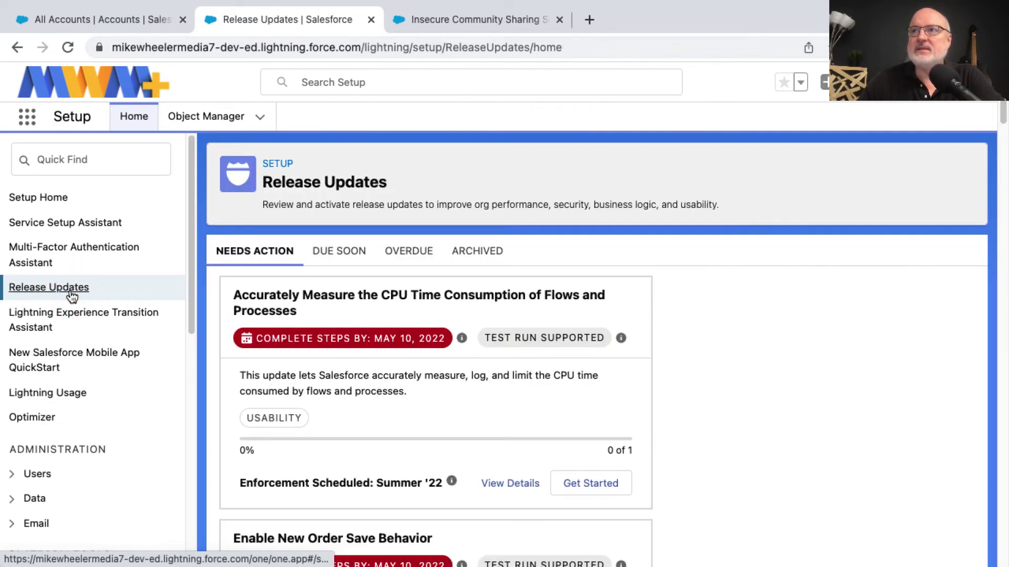
{"action": "left_click", "coordinate": [489, 256]}
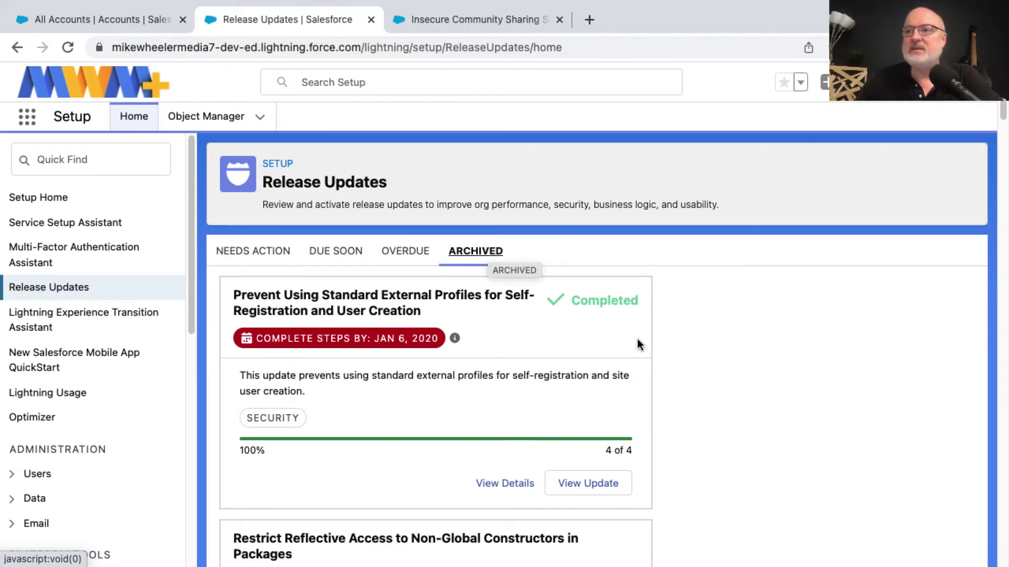
{"action": "scroll", "coordinate": [635, 412], "scroll_direction": "down", "scroll_amount": 8}
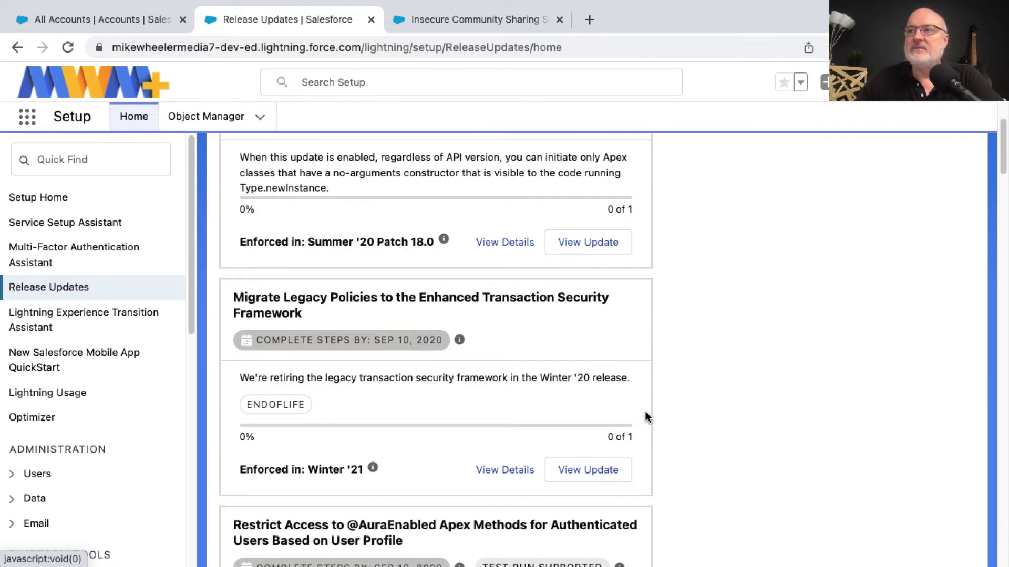
{"action": "scroll", "coordinate": [645, 411], "scroll_direction": "down", "scroll_amount": 2}
{"action": "scroll", "coordinate": [645, 411], "scroll_direction": "up", "scroll_amount": 12}
{"action": "left_click", "coordinate": [408, 251]}
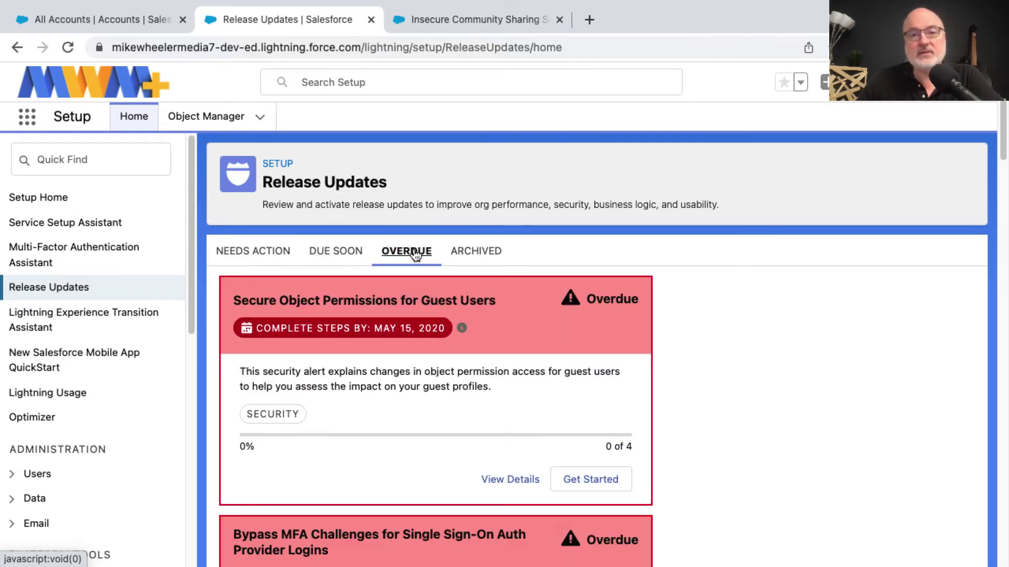
{"action": "left_click", "coordinate": [328, 254]}
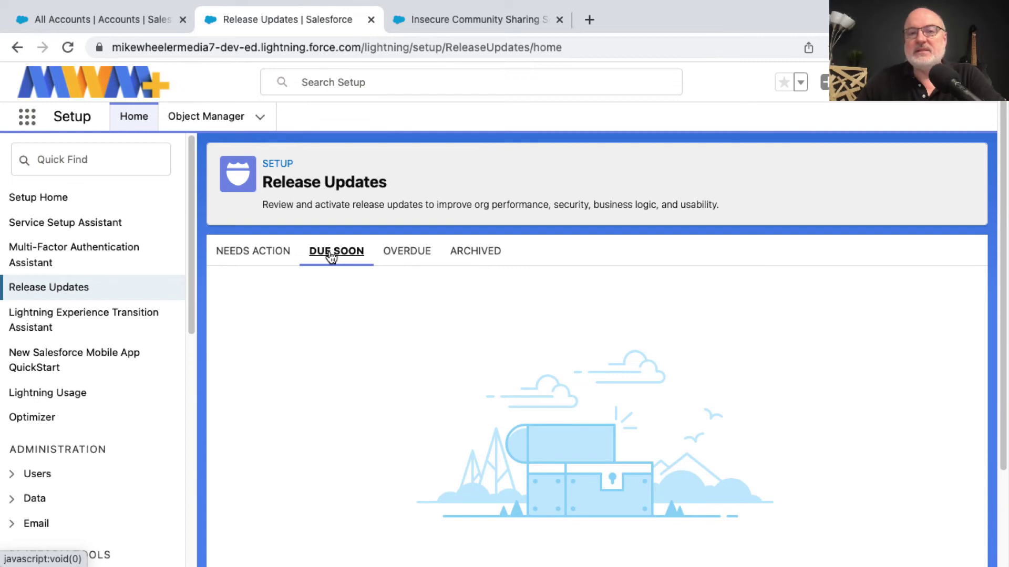
Show Needs Action updates and check the CPU time update's Summer '22 enforcement note.
{"action": "left_click", "coordinate": [275, 257]}
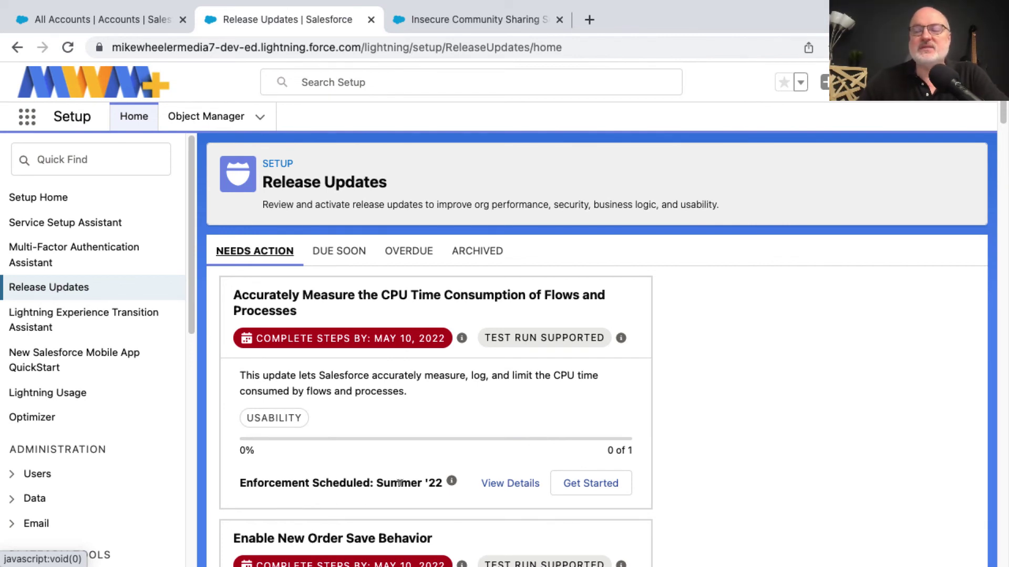
{"action": "mouse_move", "coordinate": [455, 483]}
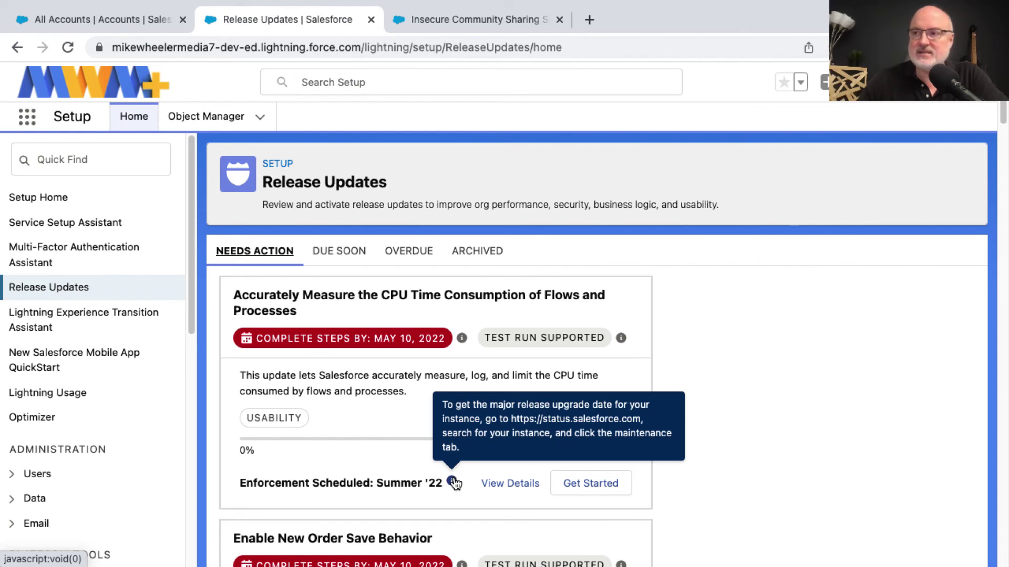
{"action": "left_click", "coordinate": [508, 484]}
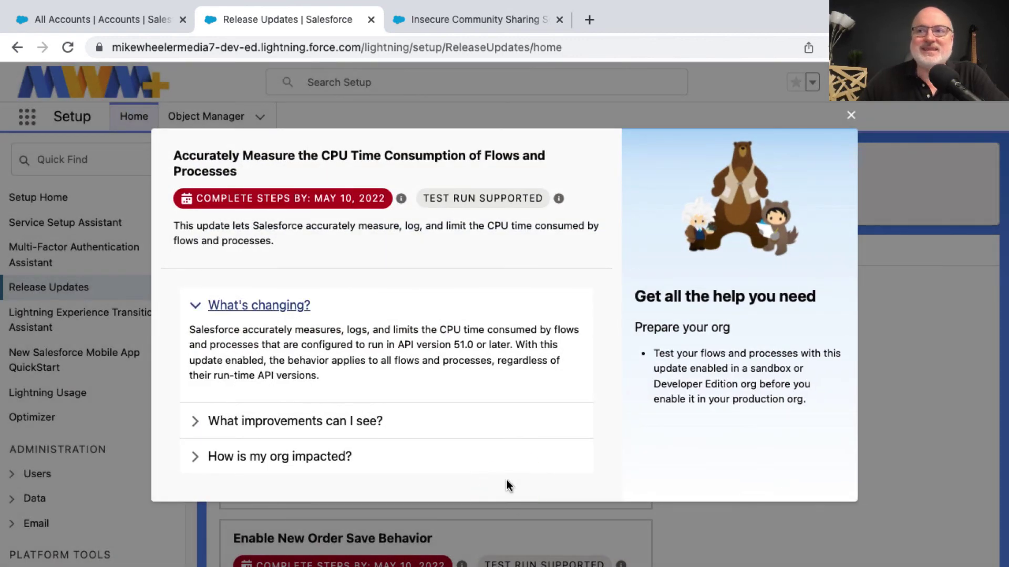
{"action": "left_click", "coordinate": [850, 116]}
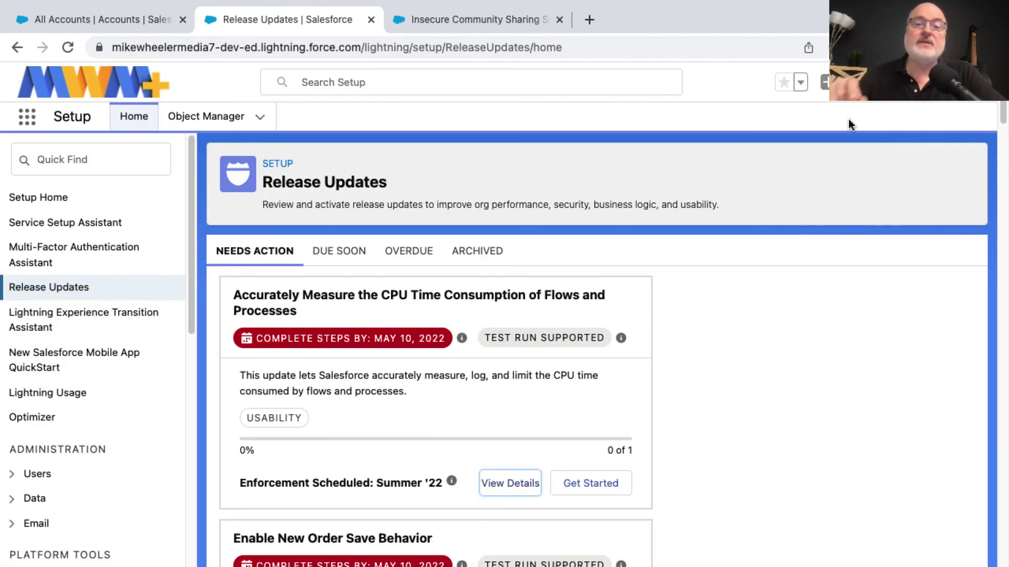